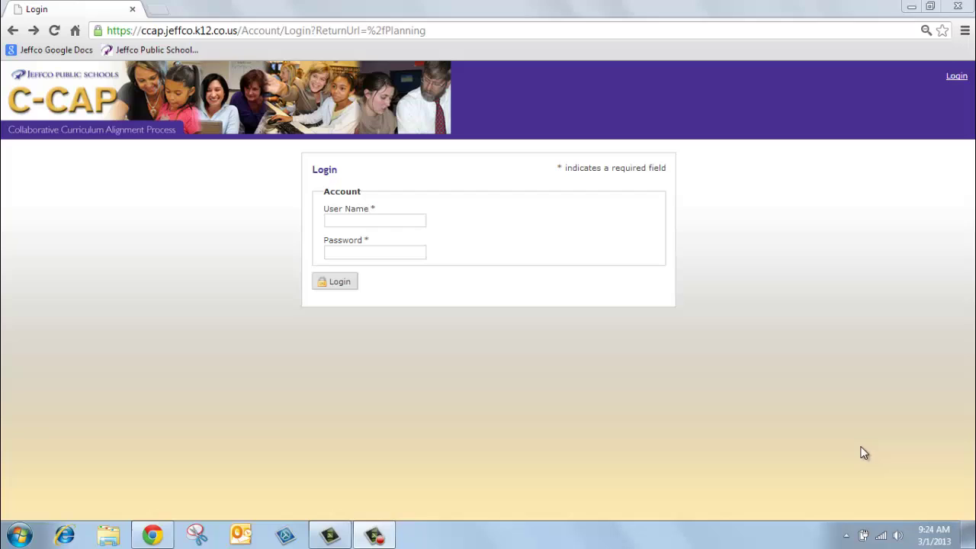
Step: Sign in to C-CAP with the account user name and password
click(374, 220)
text(username)
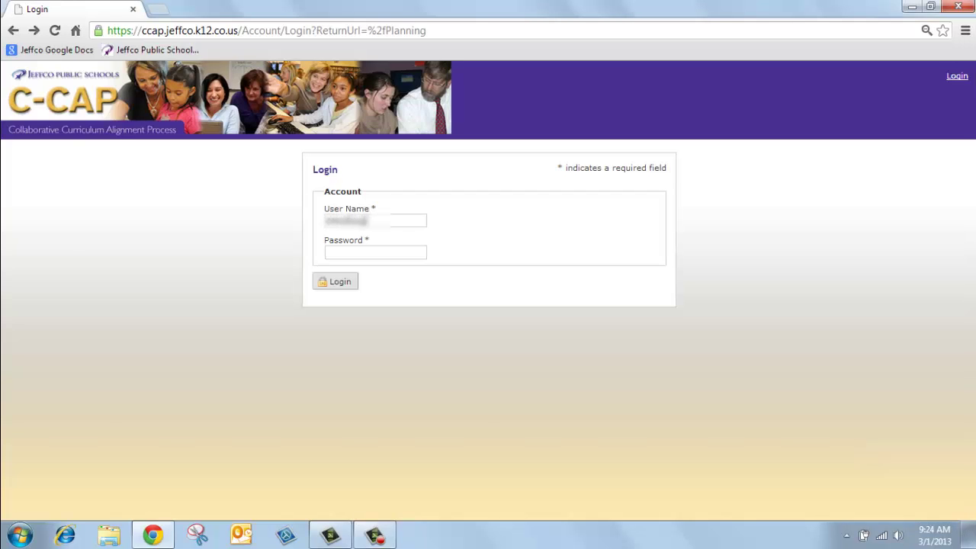
key(Tab)
text(password12)
click(340, 282)
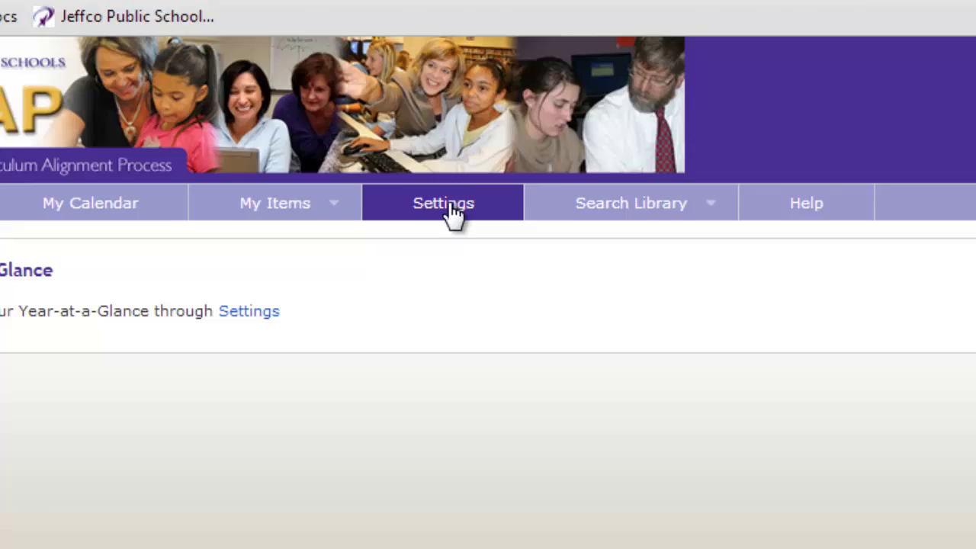
Step: Go to Settings and bring up the Available Years-at-a-Glance list
click(458, 229)
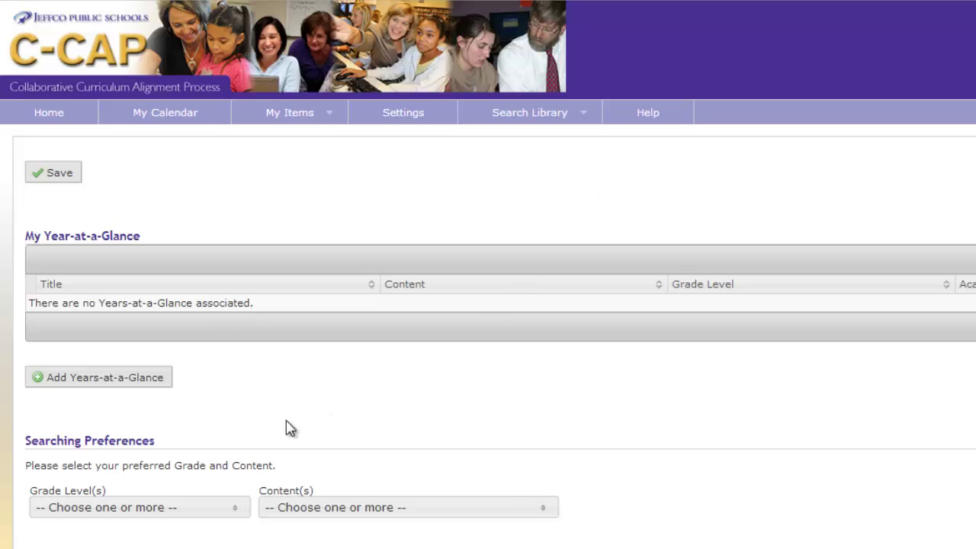
click(101, 379)
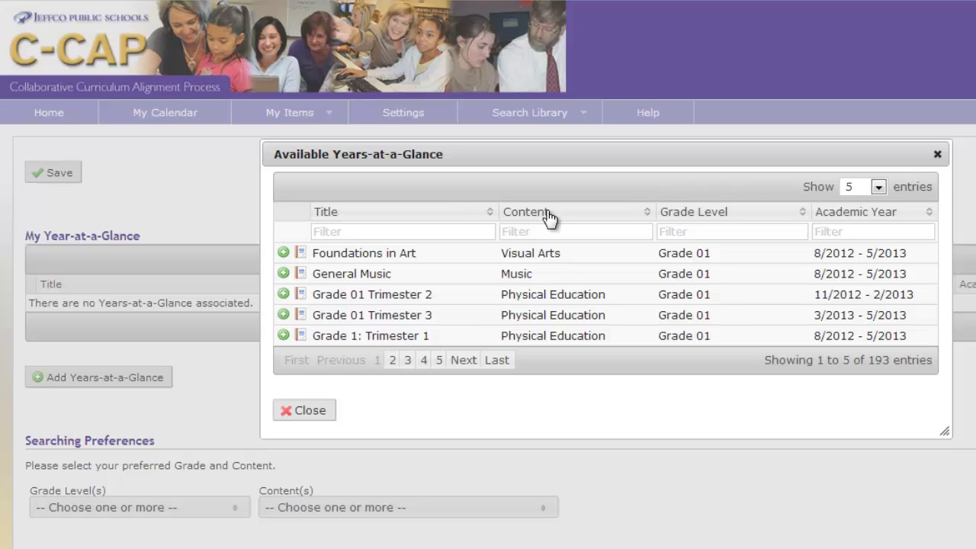
click(561, 232)
text(math)
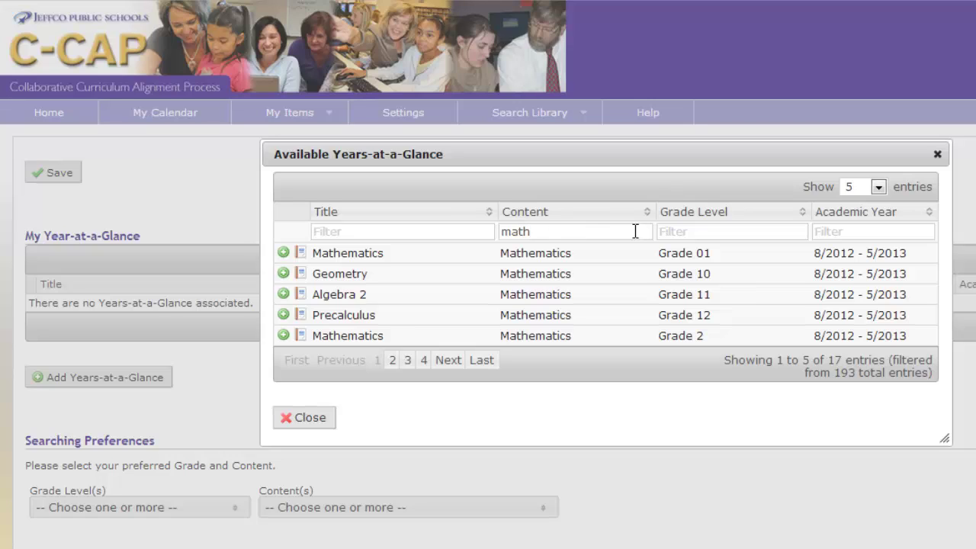
click(691, 231)
text(9)
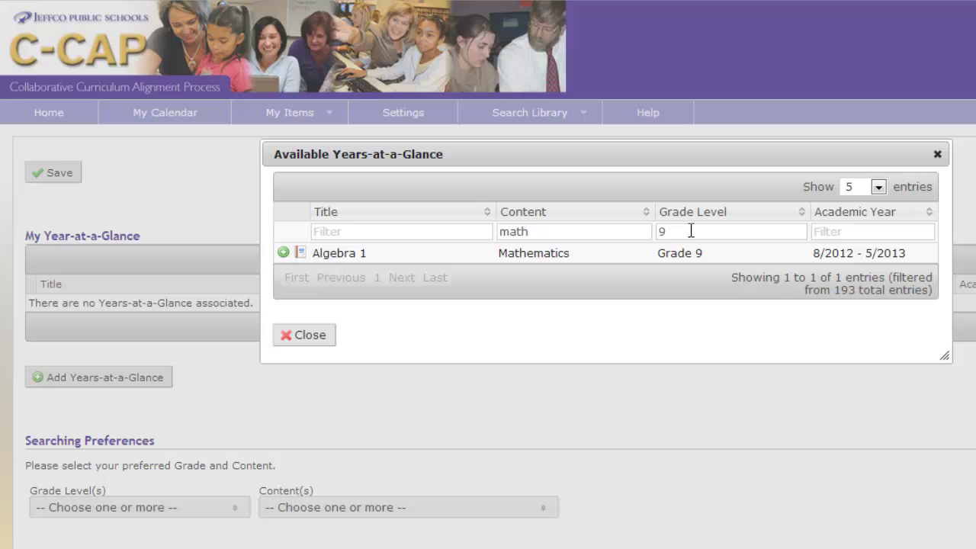
key(BackSpace)
click(525, 234)
drag(526, 234, 483, 220)
key(BackSpace)
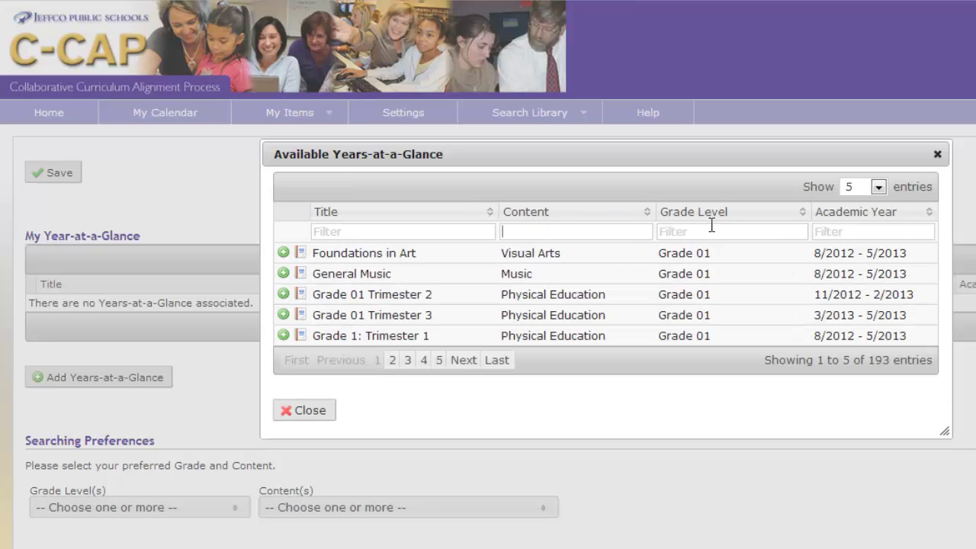
click(430, 231)
Step: Filter titles by 'algebra' and add Algebra 1 (Grade 9) and Algebra 2 (Grade 11)
text(algebra)
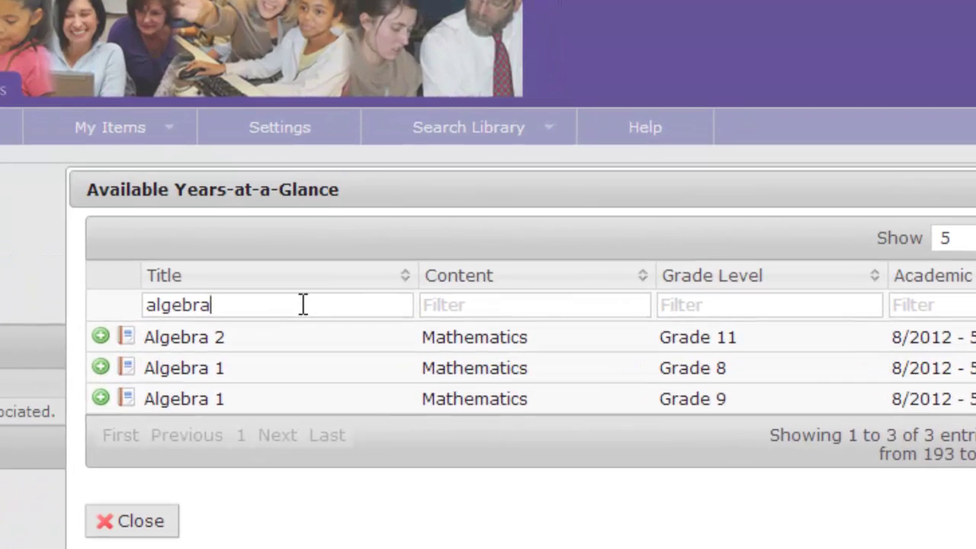
click(101, 396)
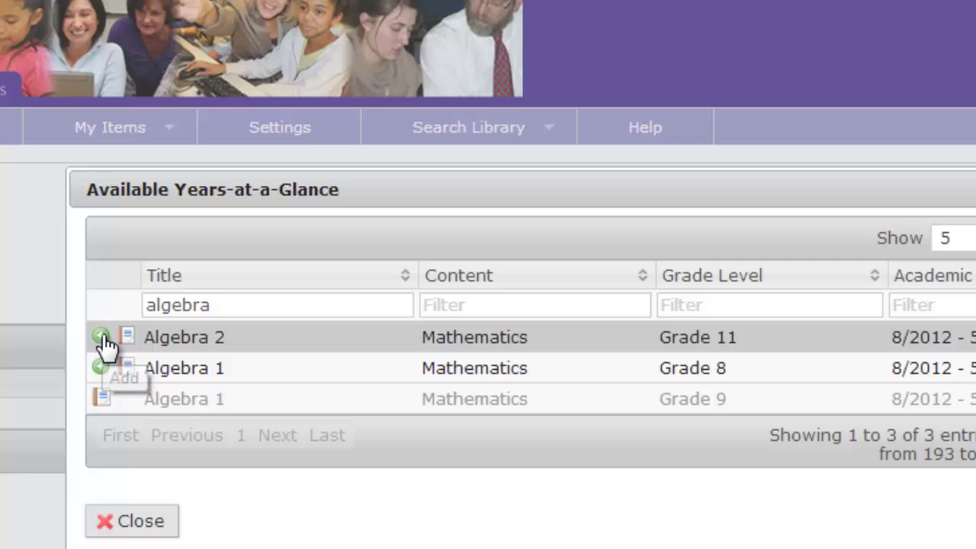
click(102, 338)
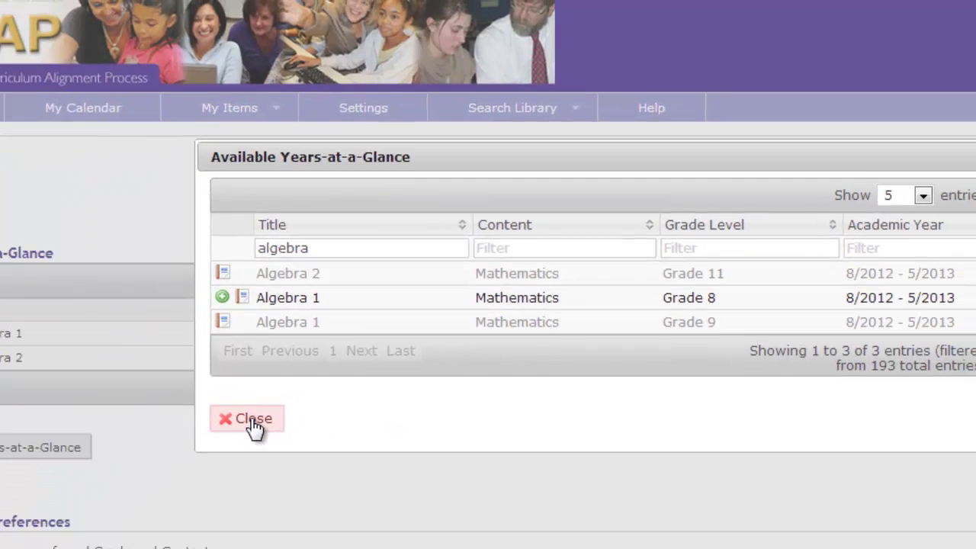
Step: Close the available list and save settings with Algebra 1 and Algebra 2
click(141, 526)
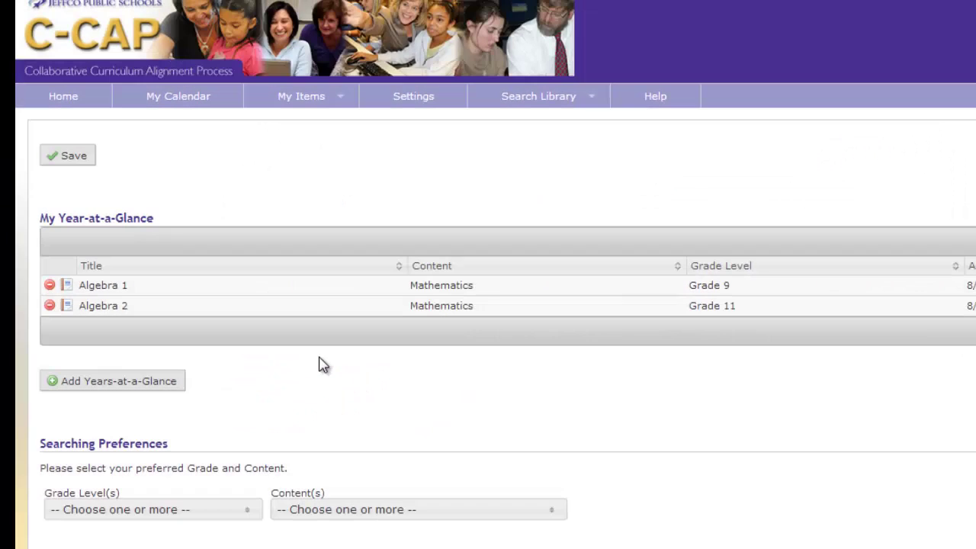
click(73, 158)
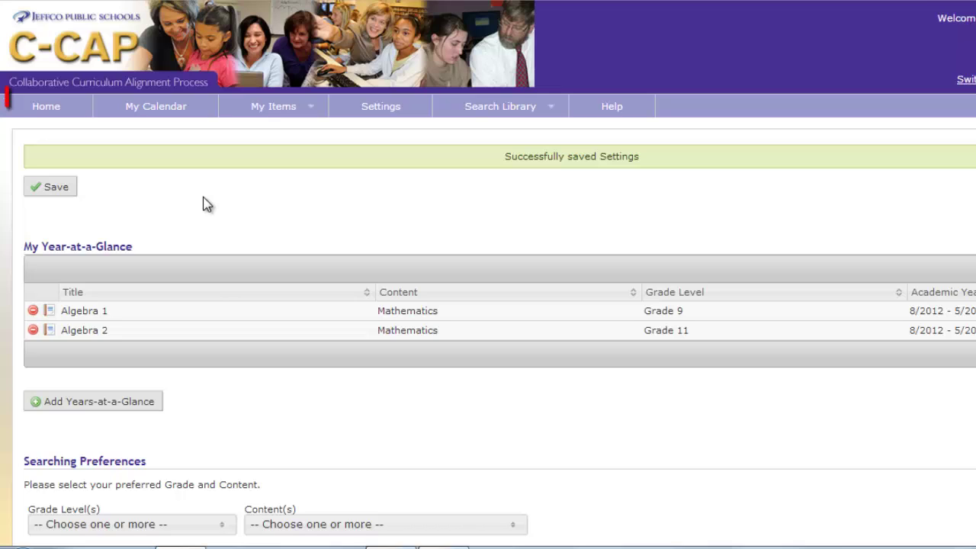
Step: Go to the Home page to view the Algebra 1 and Algebra 2 calendar
click(48, 109)
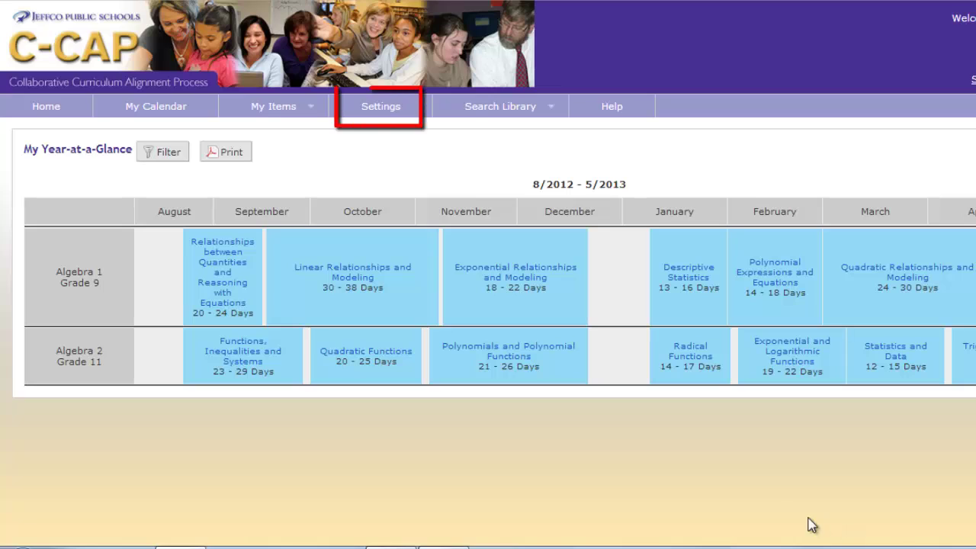
Step: In Settings, remove Algebra 2 and Algebra 1, then reopen the available Years-at-a-Glance list
click(390, 115)
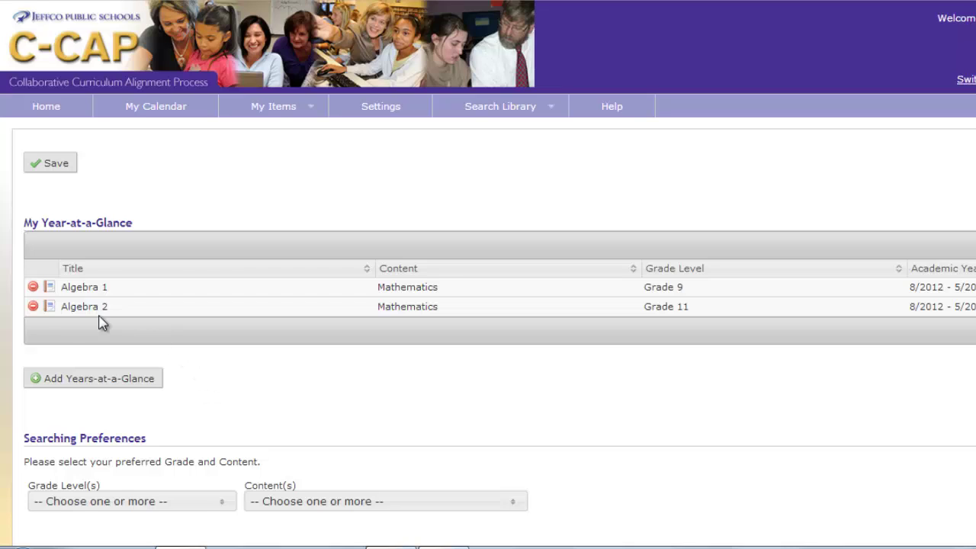
click(33, 307)
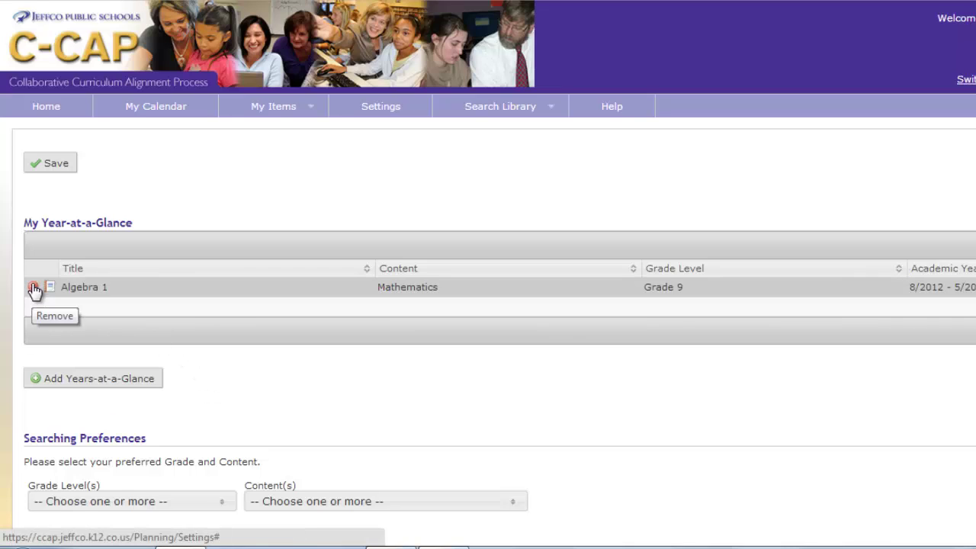
click(34, 287)
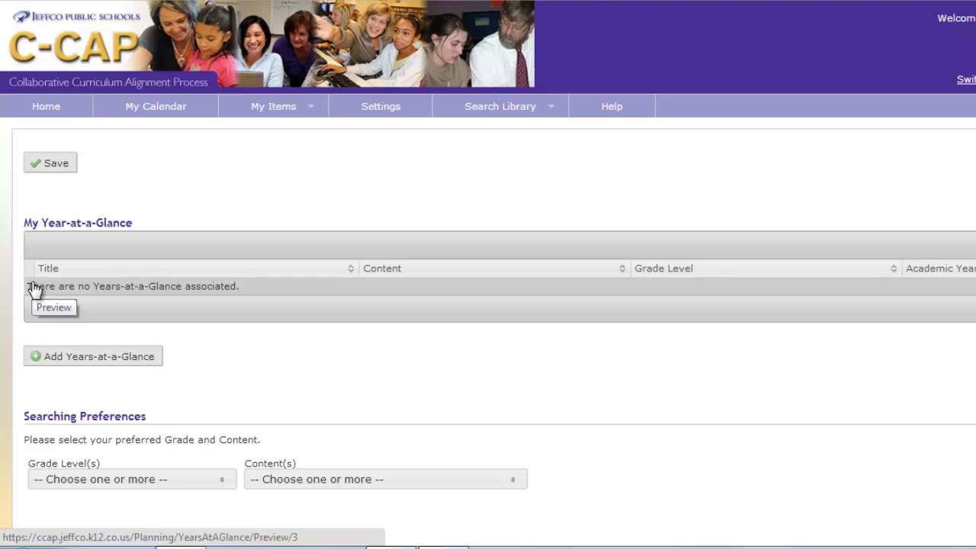
click(106, 362)
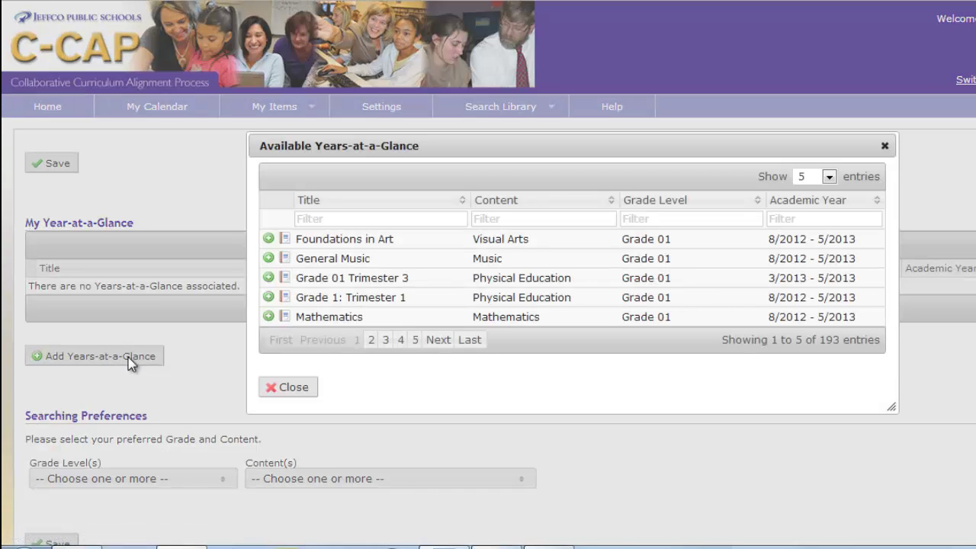
Step: Filter the list by 'grade 2' and add Grade 2 Mathematics
click(670, 220)
text(grade 2)
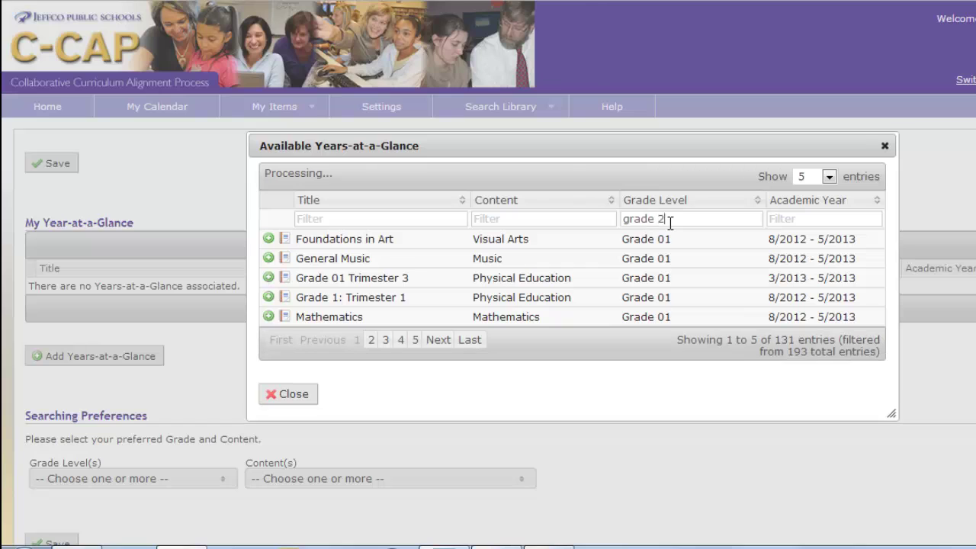
click(268, 317)
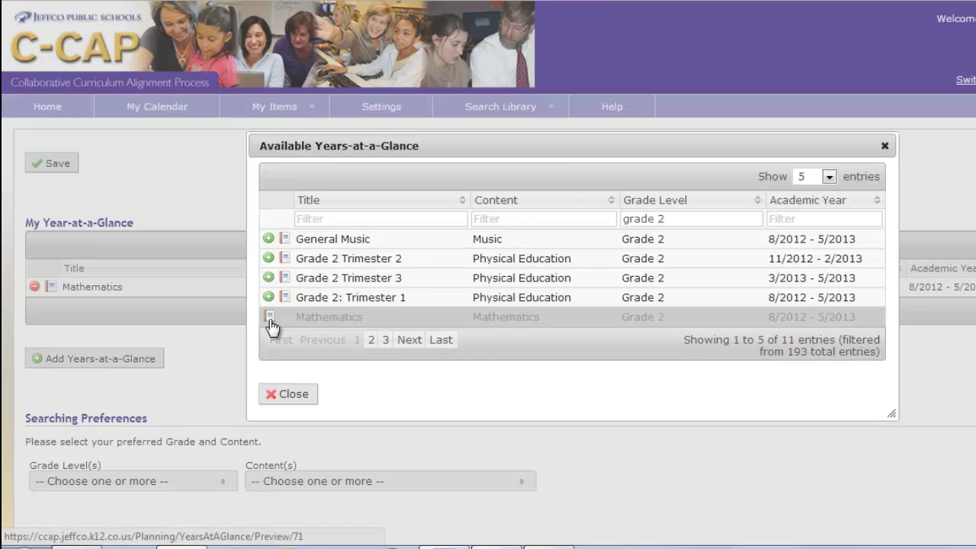
Step: Add Oral Expression and Listening, Science, Social Studies and Writing from the later pages
click(371, 340)
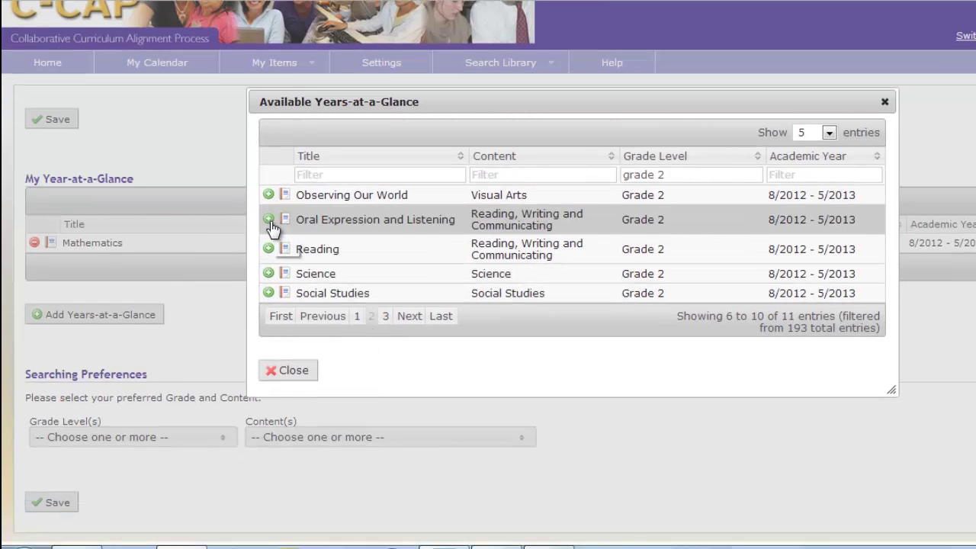
click(269, 219)
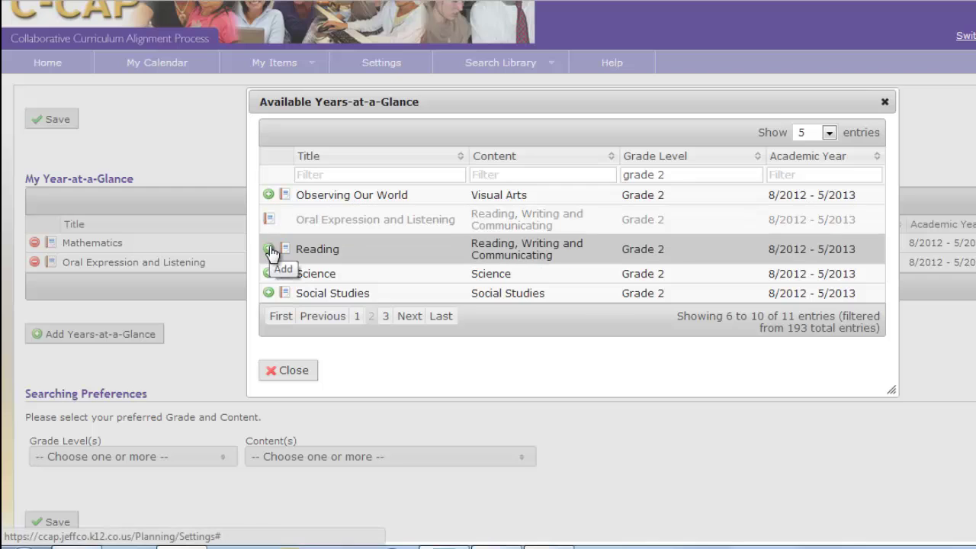
click(269, 250)
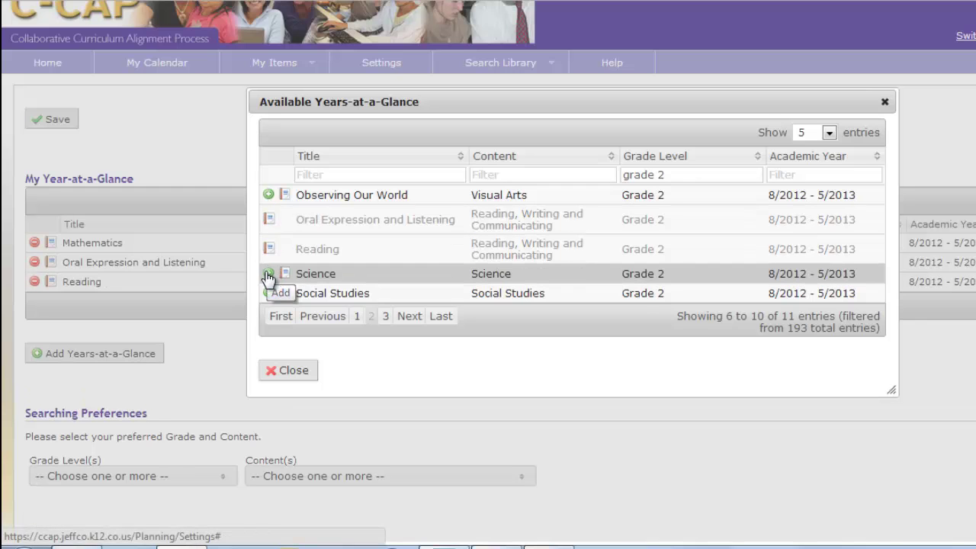
click(268, 273)
click(269, 293)
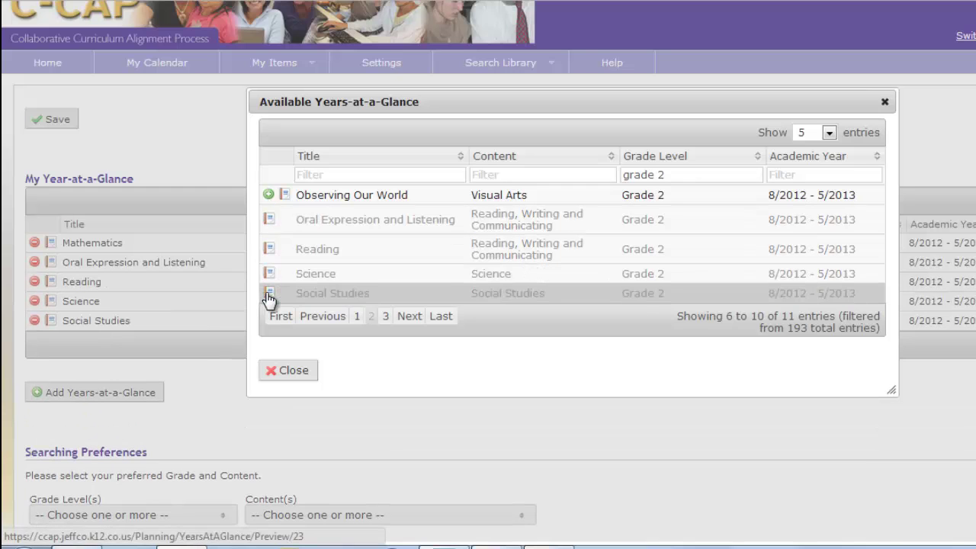
click(404, 317)
scroll(402, 323, down, 1)
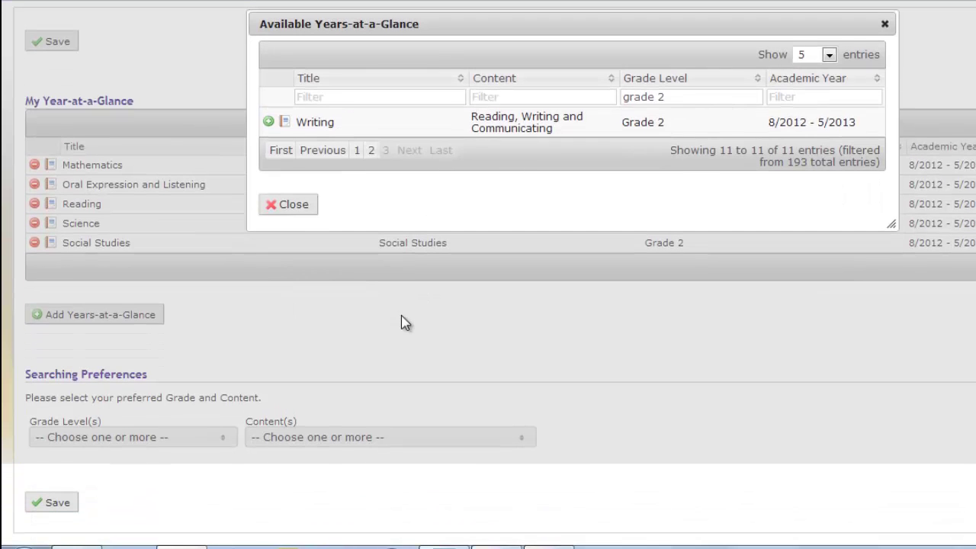
click(268, 122)
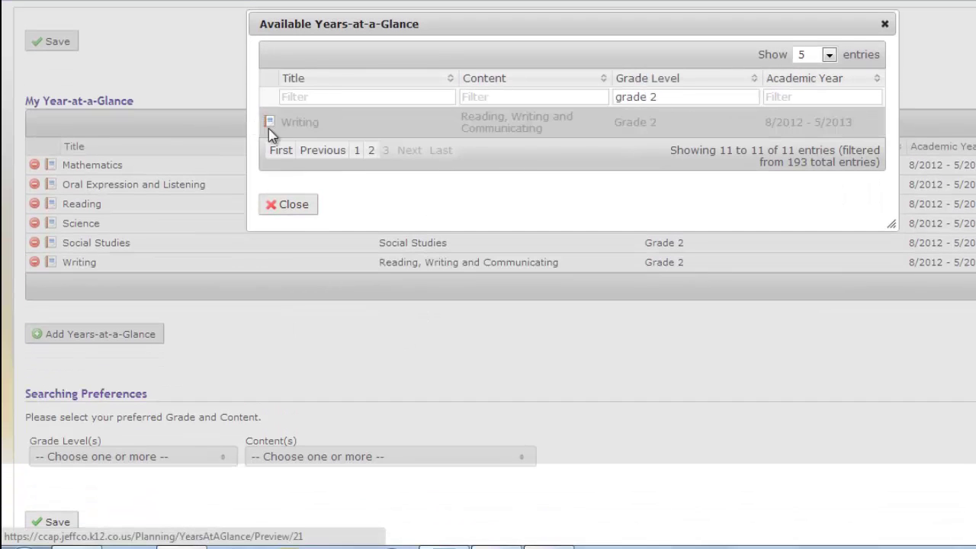
Step: Close the list, save the settings, and view the Grade 2 homepage calendar
click(291, 203)
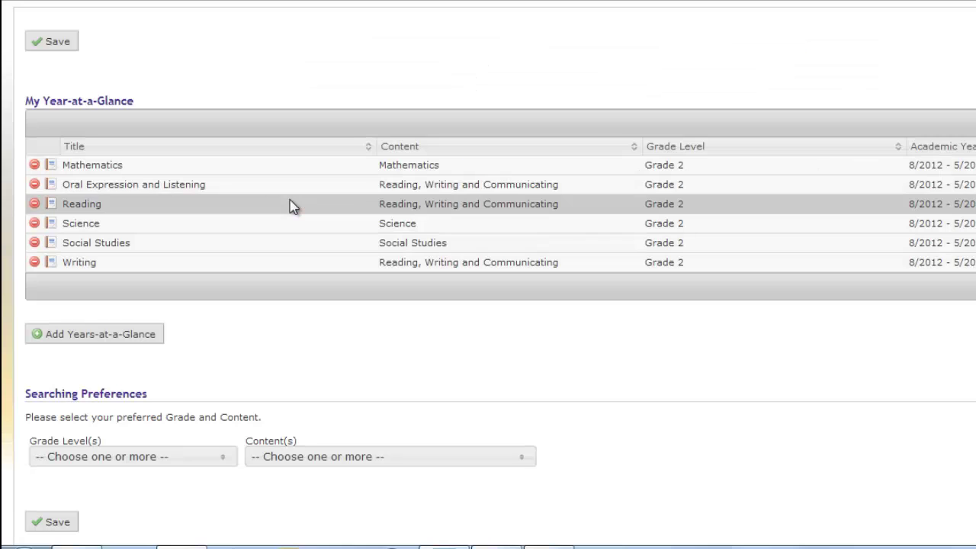
click(68, 48)
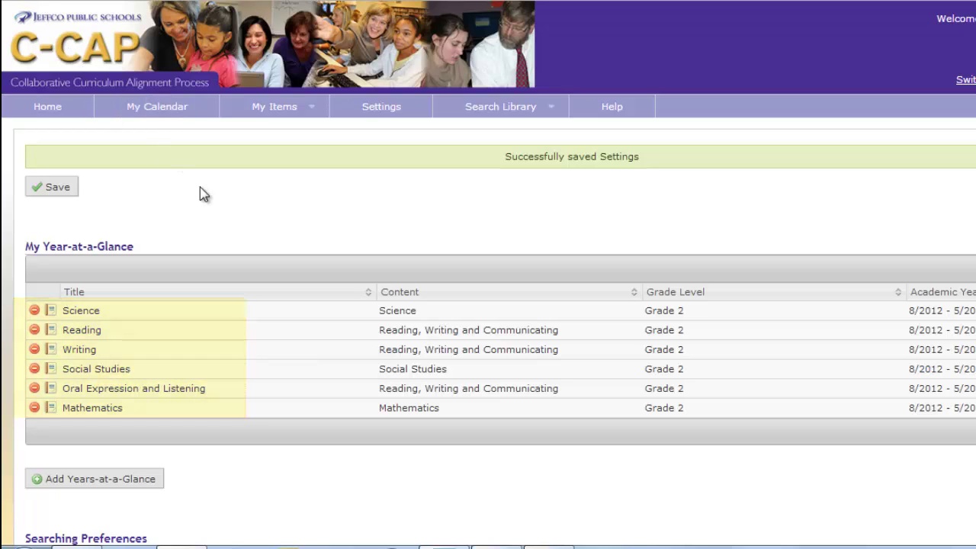
click(44, 109)
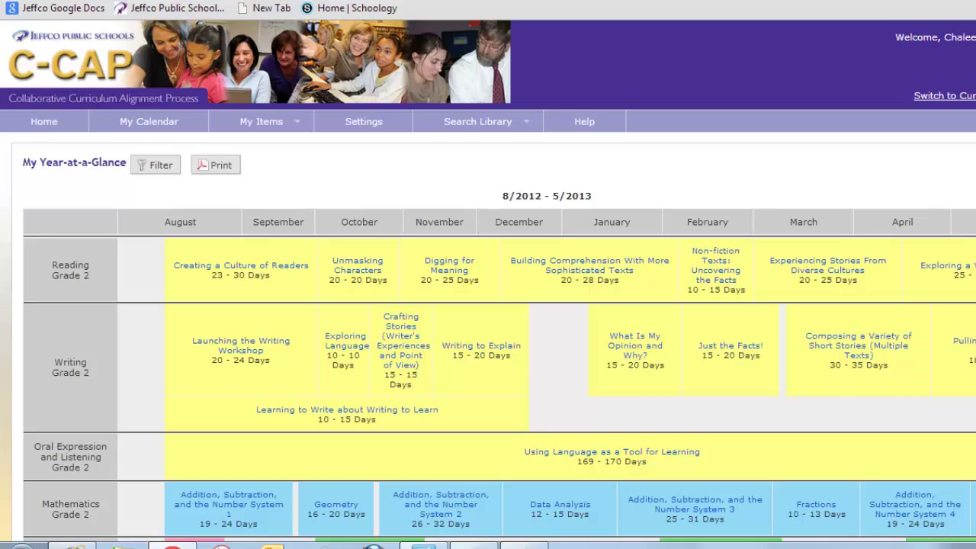
scroll(488, 278, down, 3)
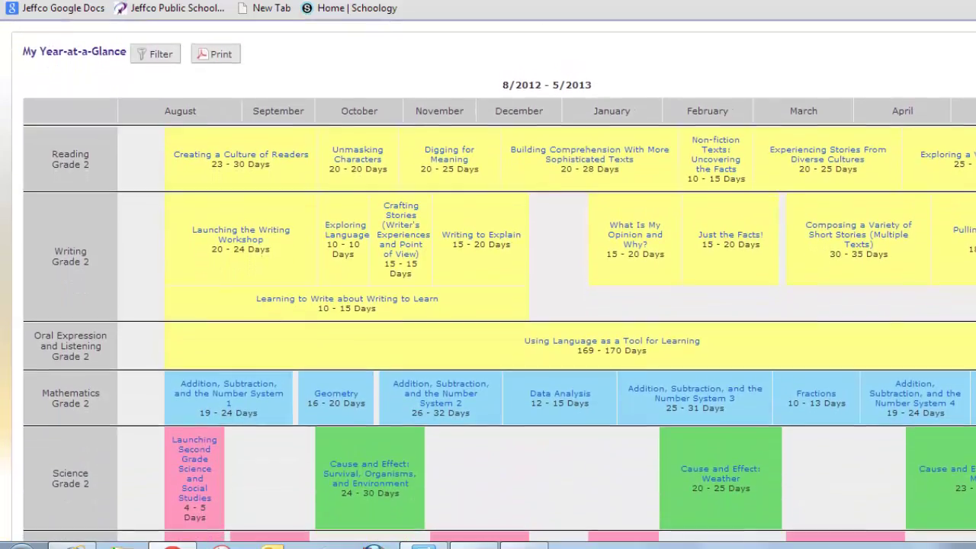
scroll(488, 279, down, 1)
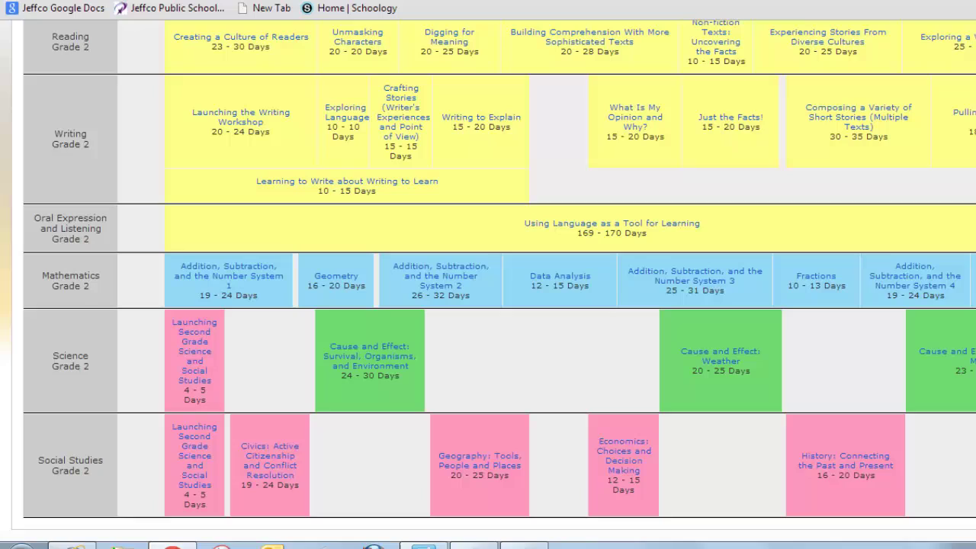
scroll(488, 278, up, 1)
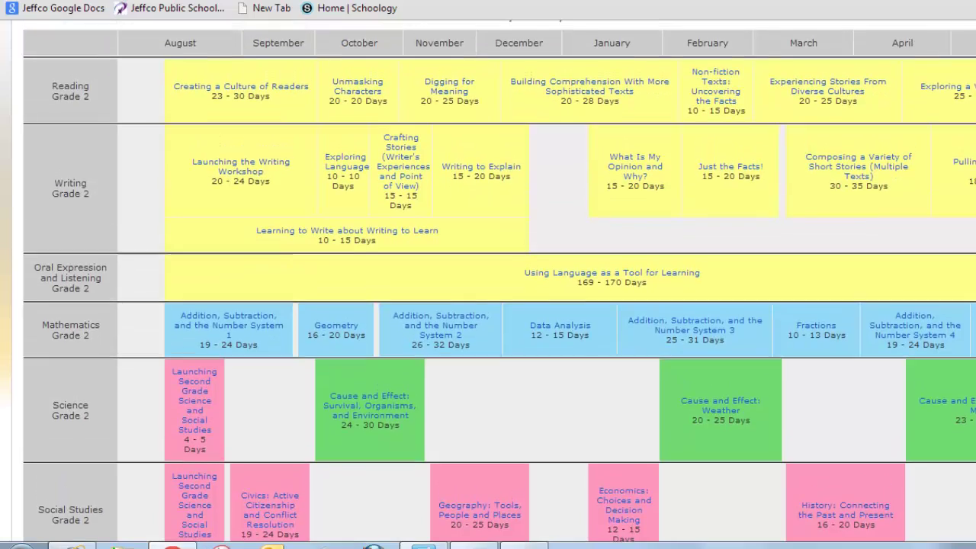
scroll(488, 279, up, 1)
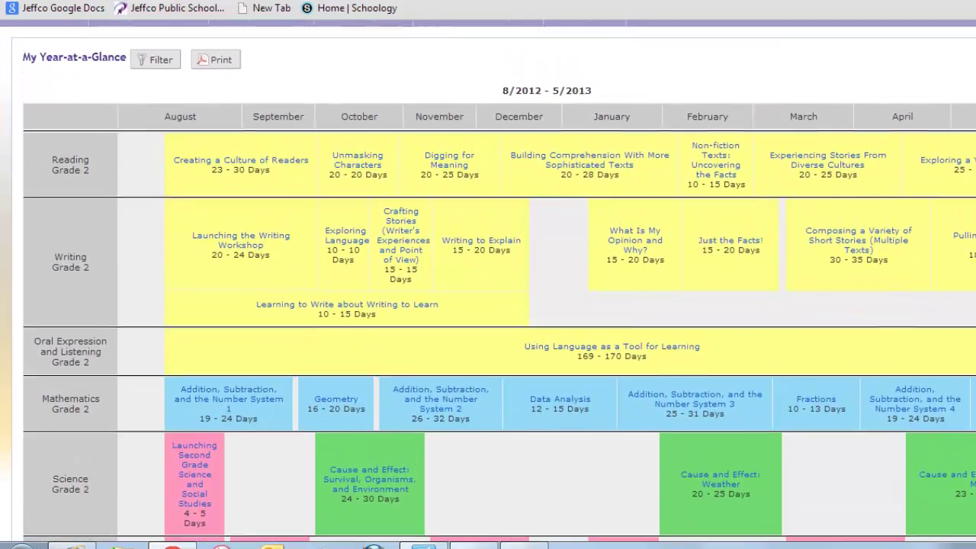
scroll(488, 281, up, 1)
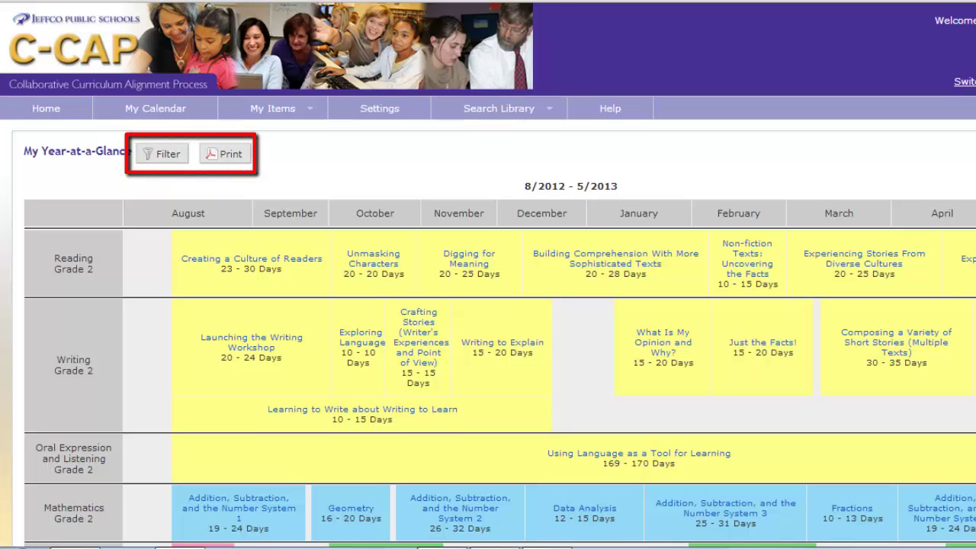
Step: Print the calendar, then bring up the Filter My Year-at-a-Glance options
click(229, 156)
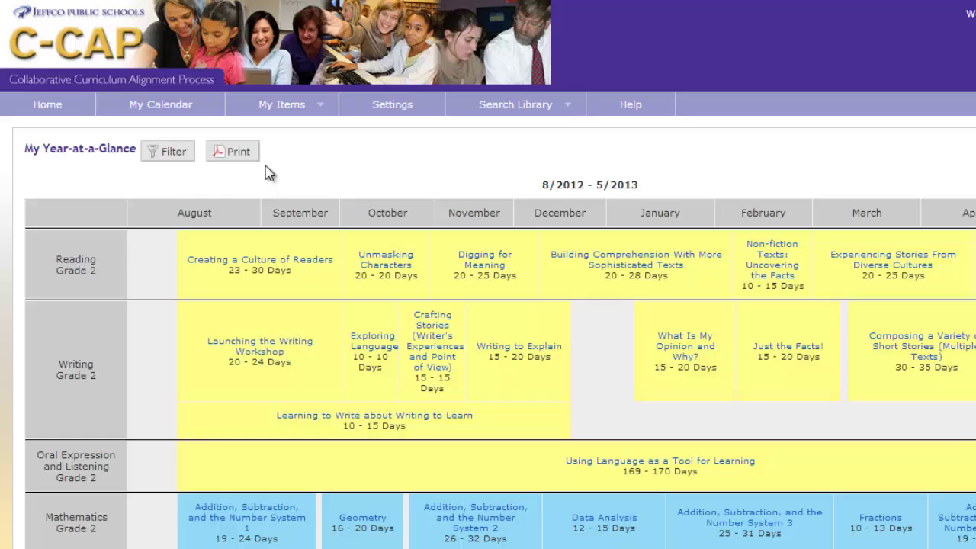
click(171, 156)
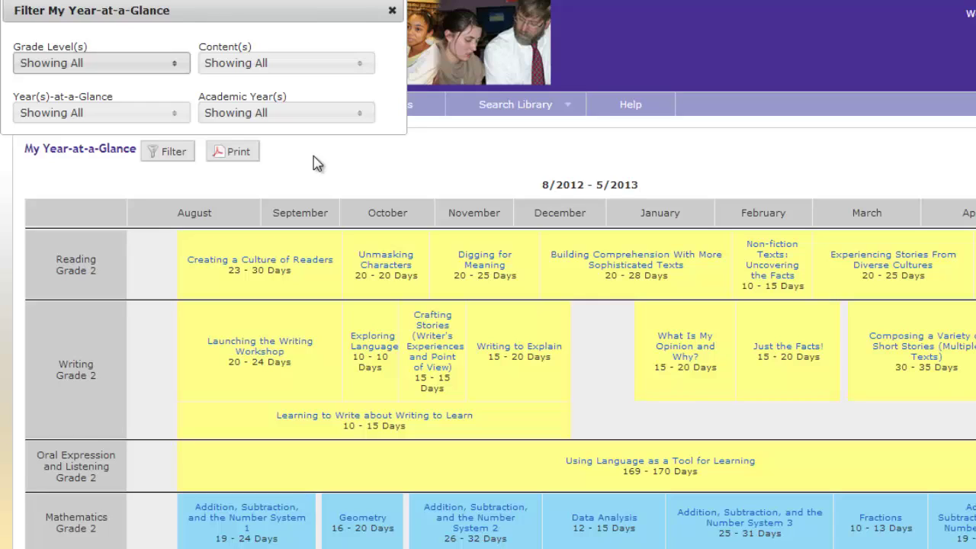
Step: Uncheck Science in the Content(s) filter and review the calendar without it
click(362, 69)
click(212, 155)
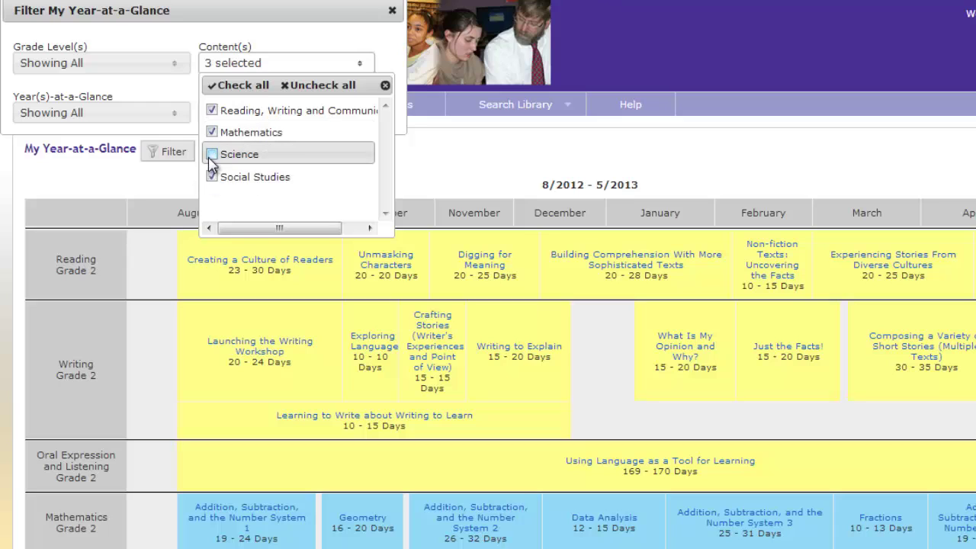
click(691, 150)
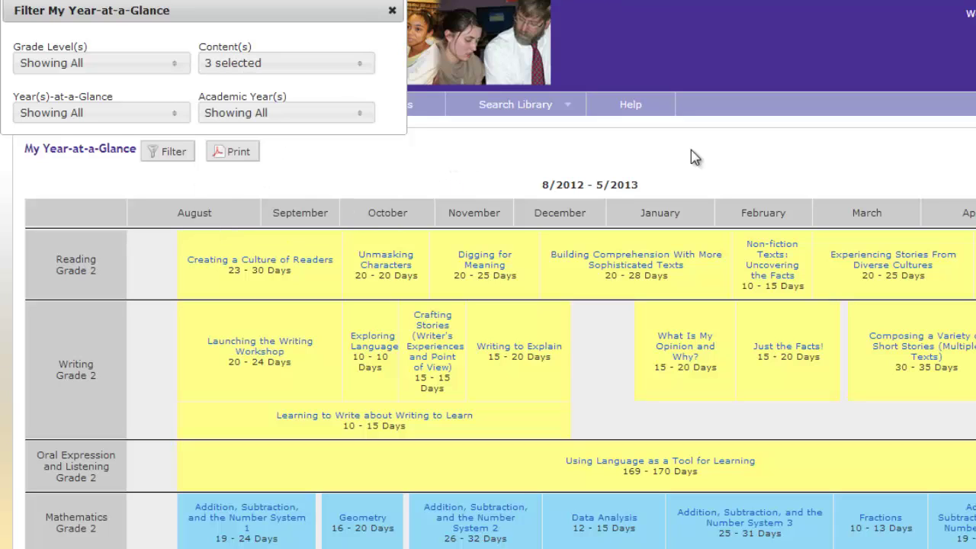
scroll(488, 274, down, 3)
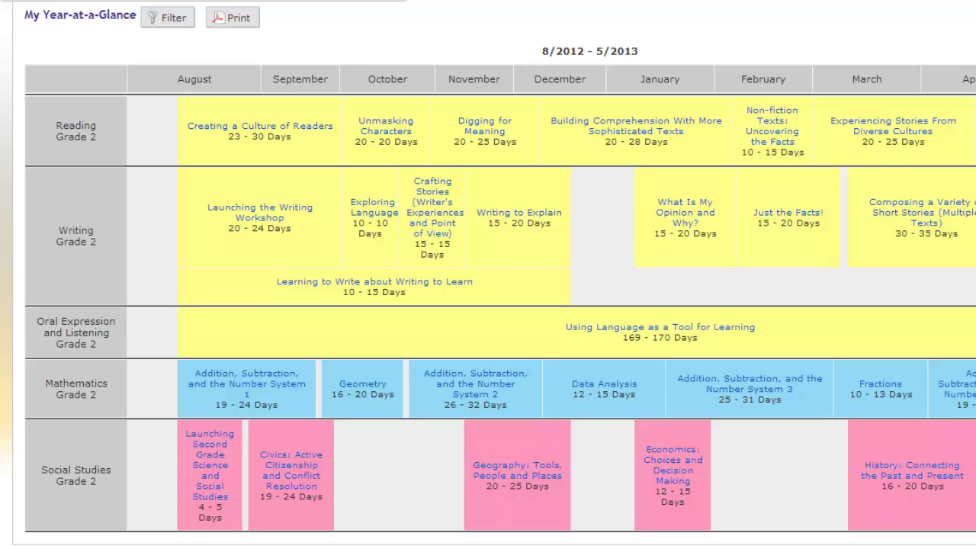
scroll(488, 274, up, 3)
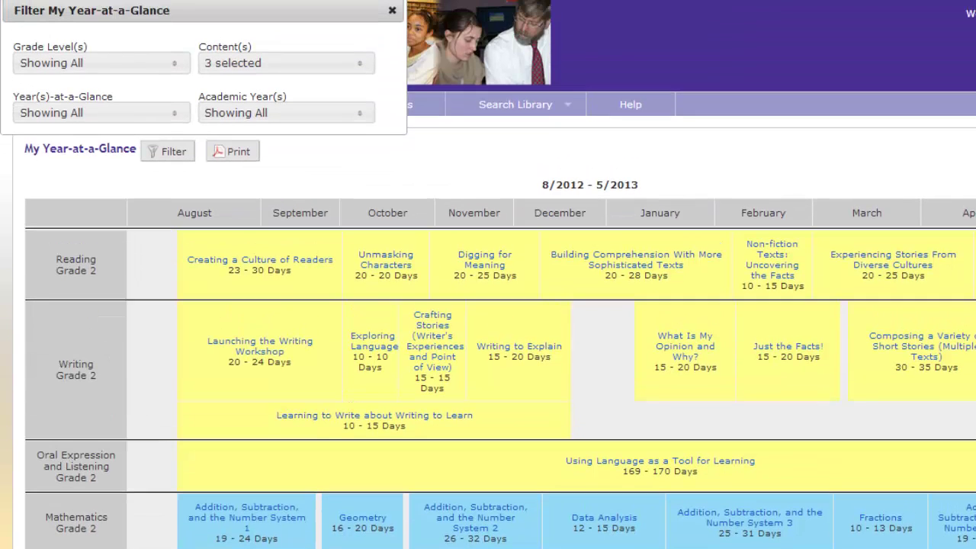
Step: Re-check Science in the Content(s) filter and close the Filter panel
click(300, 68)
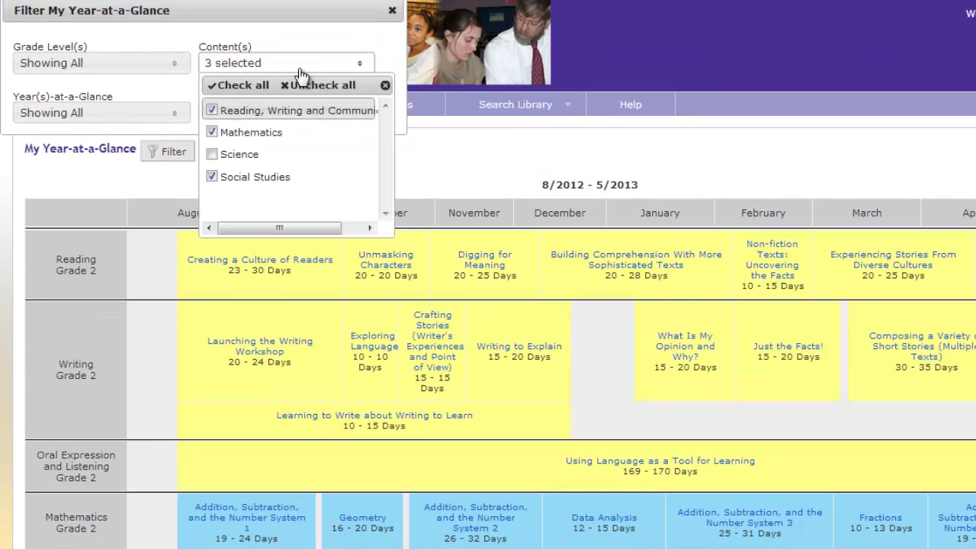
click(213, 154)
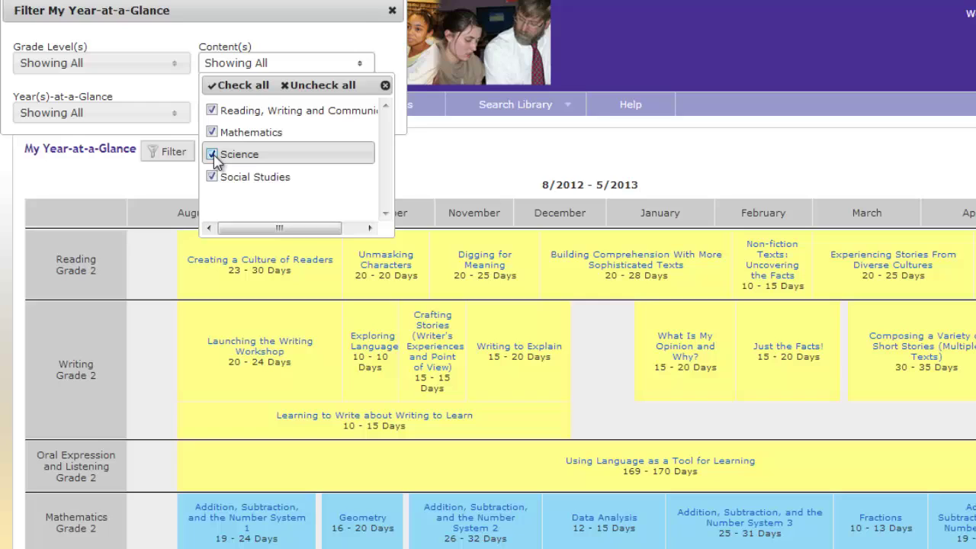
click(430, 158)
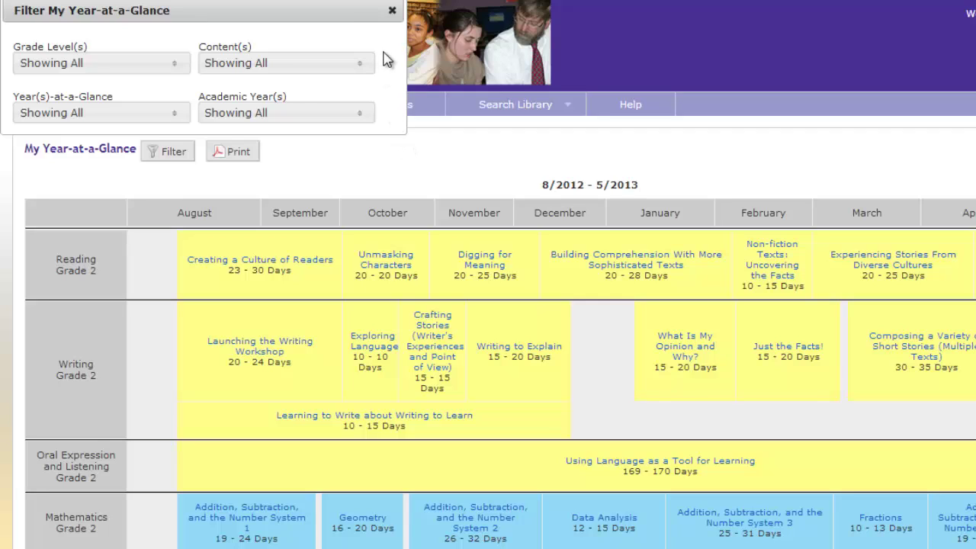
click(392, 10)
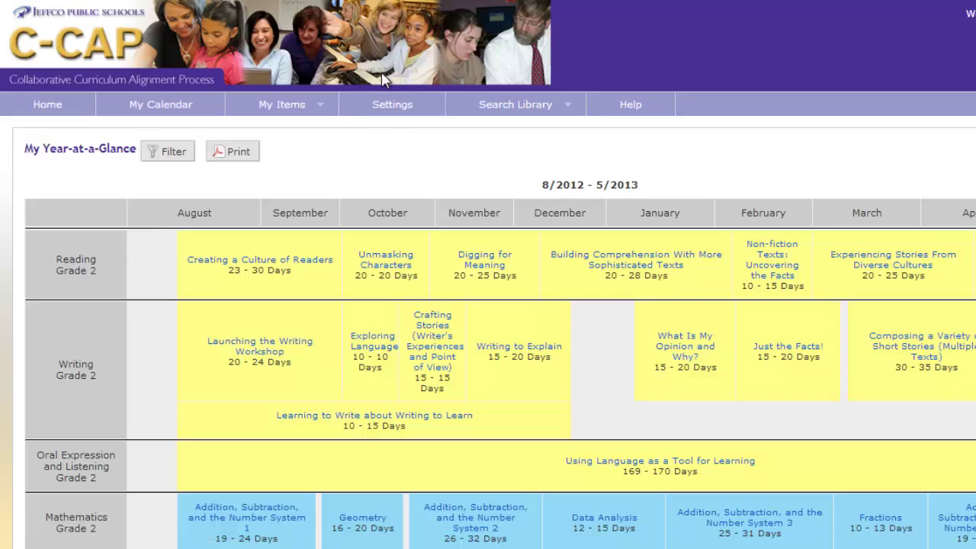